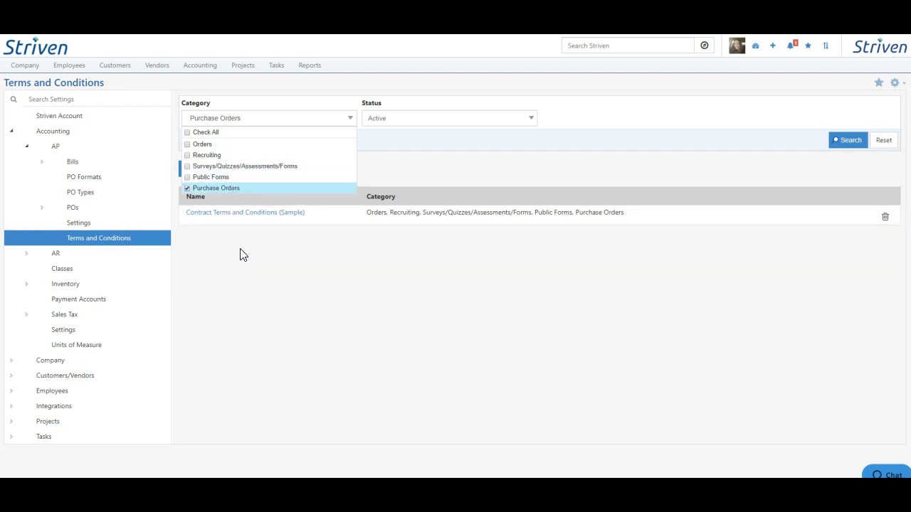
Start adding a new terms and conditions record.
{"action": "left_click", "coordinate": [242, 250]}
{"action": "left_click", "coordinate": [198, 171]}
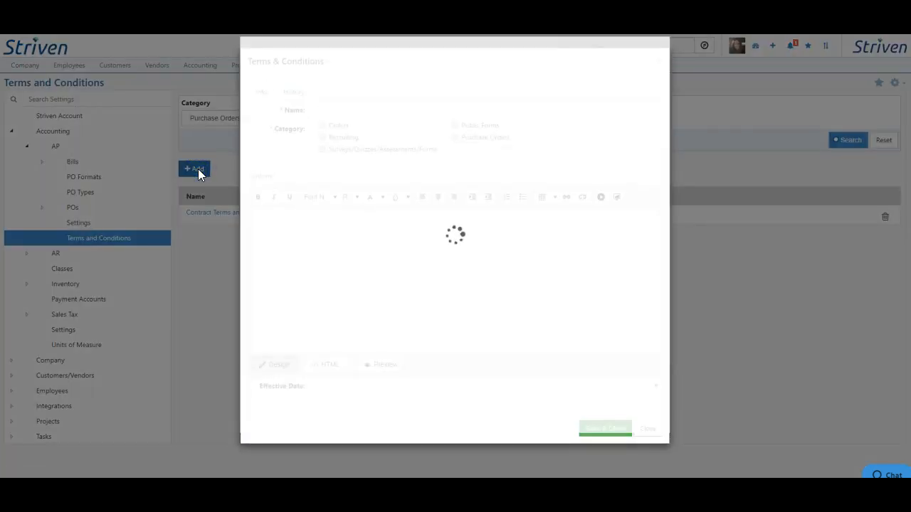
{"action": "left_click", "coordinate": [339, 107]}
{"action": "left_click", "coordinate": [340, 118]}
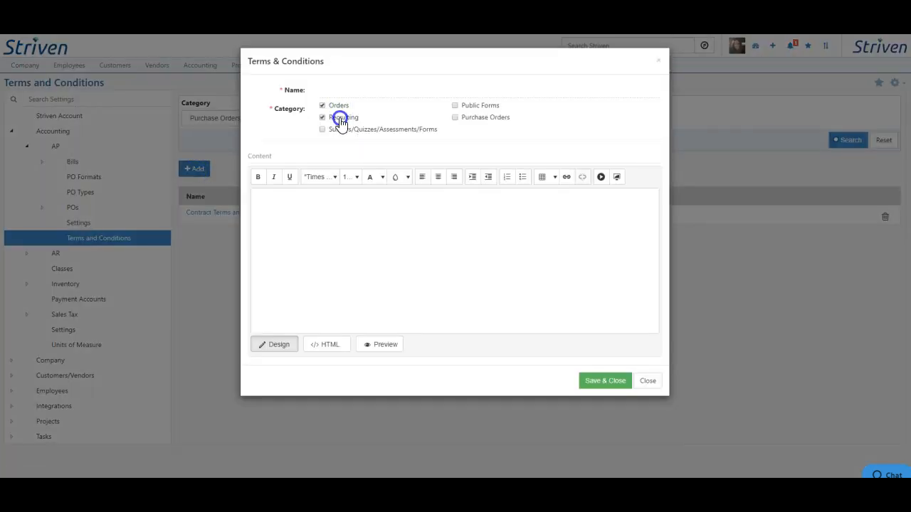
{"action": "left_click", "coordinate": [340, 131]}
{"action": "left_click", "coordinate": [336, 107]}
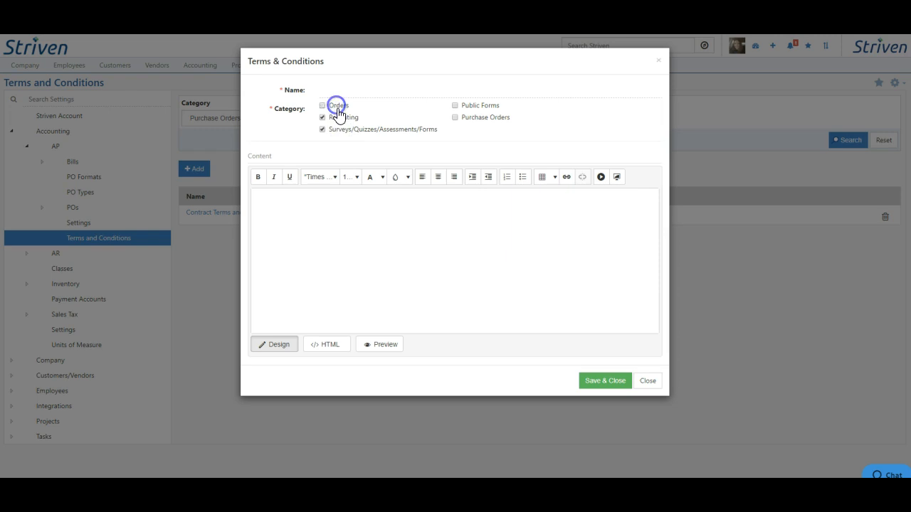
{"action": "left_click", "coordinate": [339, 119]}
{"action": "left_click", "coordinate": [339, 130]}
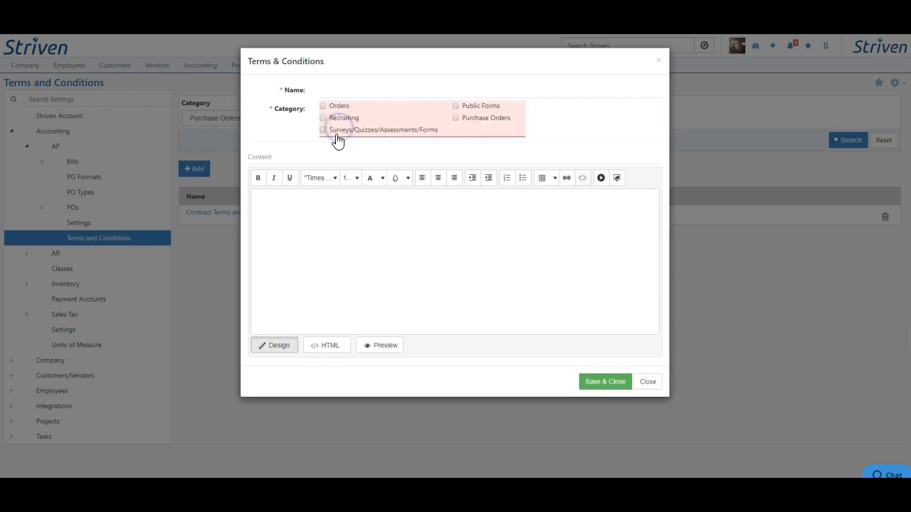
Create the terms record PO T&C in the Purchase Orders category, paste the copied text as its content, and save it.
{"action": "left_click", "coordinate": [482, 117]}
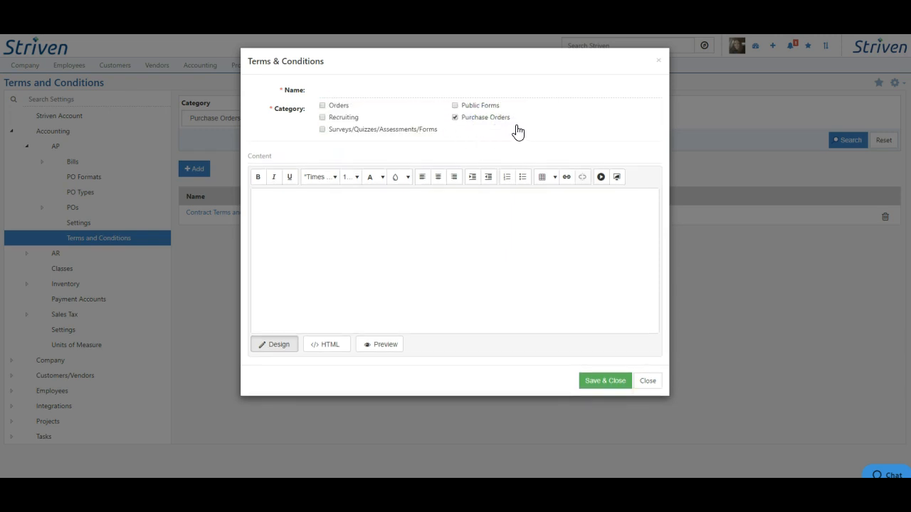
{"action": "left_click", "coordinate": [337, 90]}
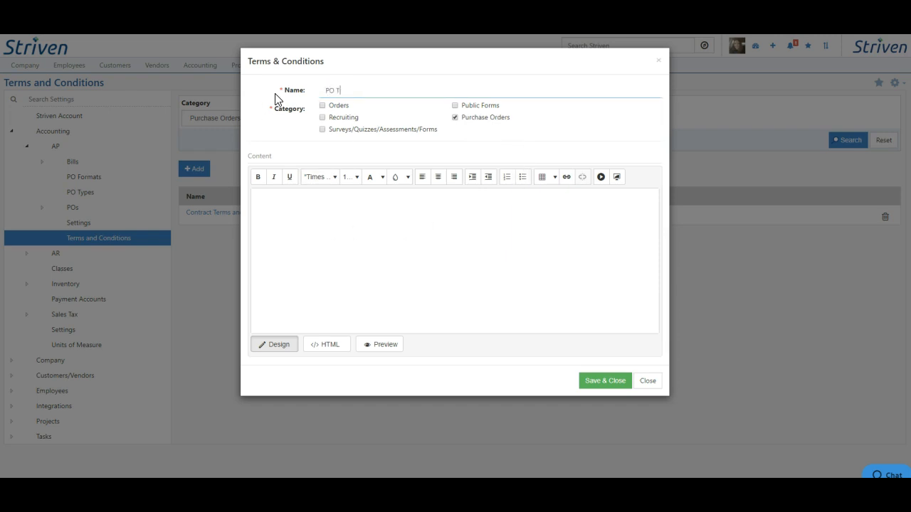
{"action": "left_click", "coordinate": [303, 212]}
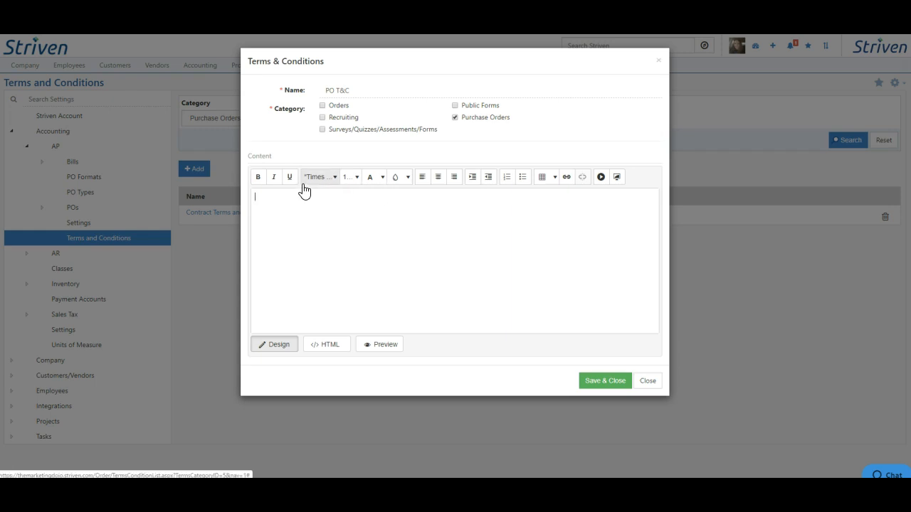
{"action": "key", "text": "ctrl+v"}
{"action": "left_click", "coordinate": [604, 380]}
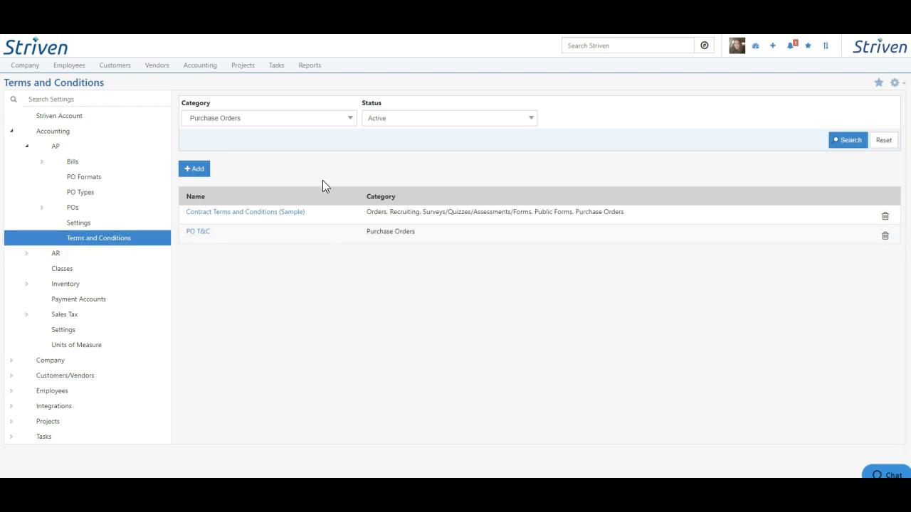
In the purchase order payment terms, add a new term named Net 5 with 5 term days.
{"action": "left_click", "coordinate": [39, 210]}
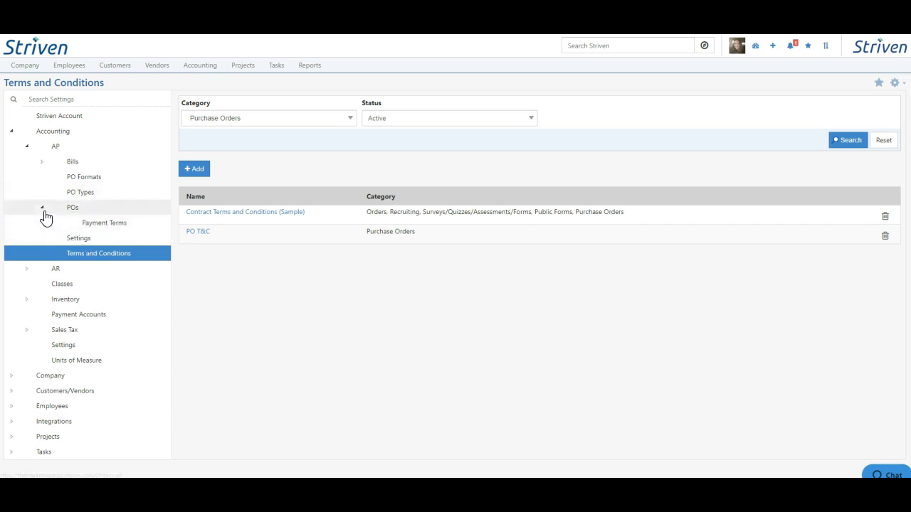
{"action": "left_click", "coordinate": [119, 224]}
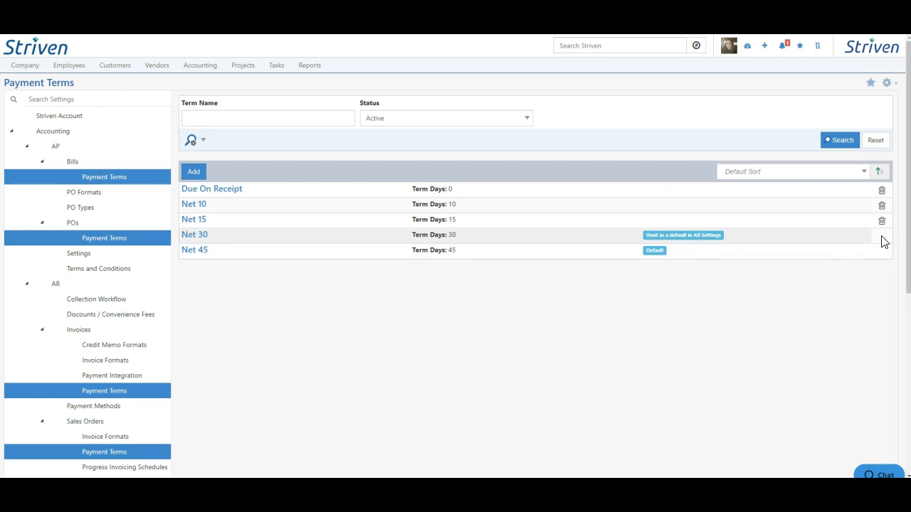
{"action": "left_click", "coordinate": [195, 172]}
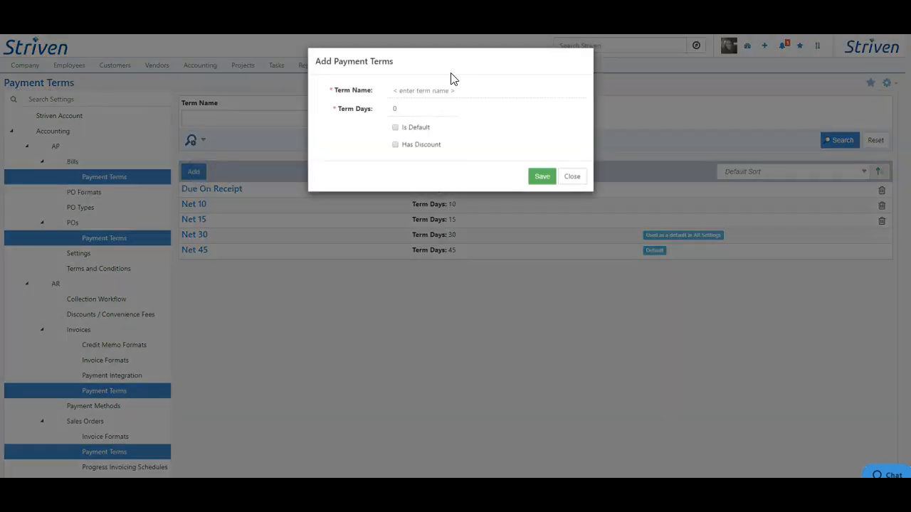
{"action": "left_click", "coordinate": [427, 90]}
{"action": "type", "text": "Net 5"}
{"action": "left_click", "coordinate": [410, 107]}
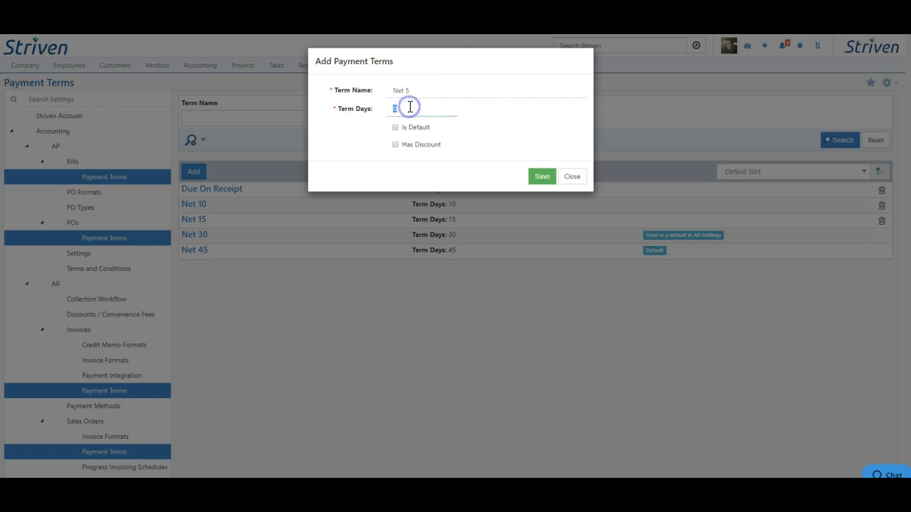
{"action": "type", "text": "5"}
{"action": "left_click", "coordinate": [363, 145]}
{"action": "left_click", "coordinate": [431, 146]}
{"action": "left_click", "coordinate": [420, 222]}
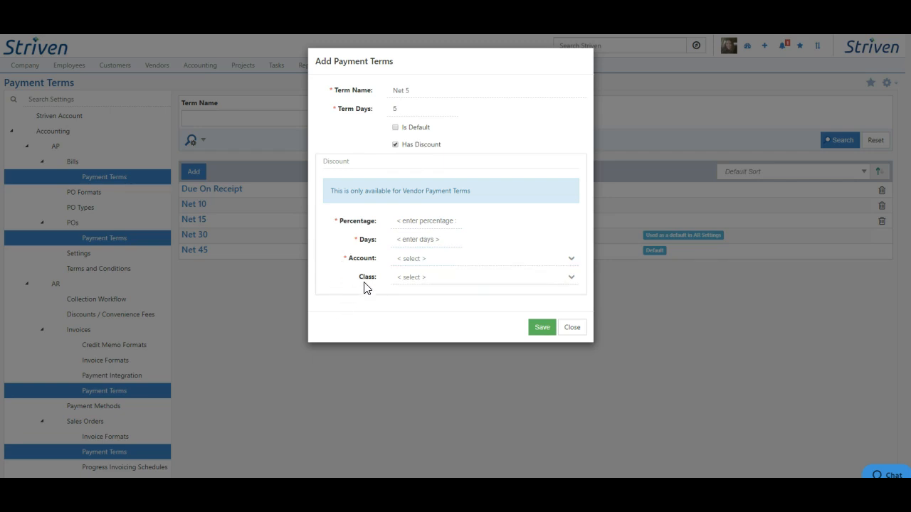
{"action": "left_click", "coordinate": [427, 145]}
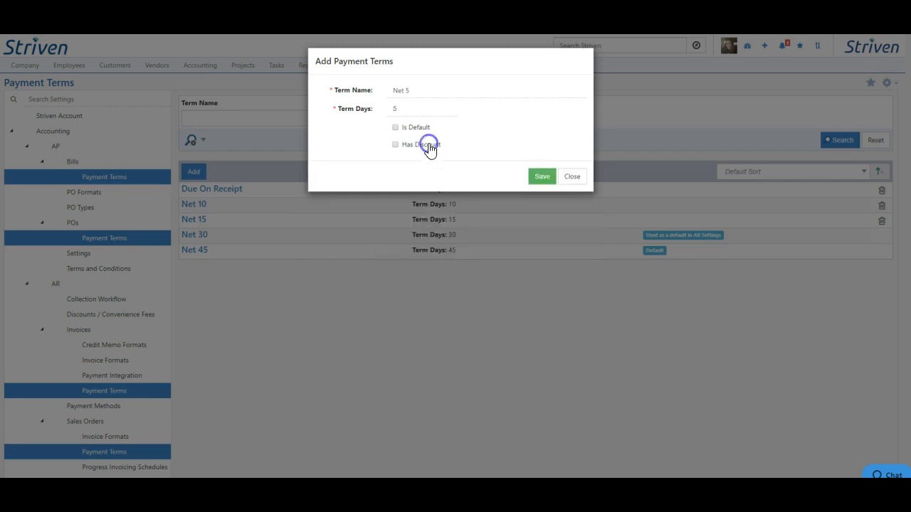
Save the Net 5 payment term and go to the PO Types settings.
{"action": "left_click", "coordinate": [542, 178]}
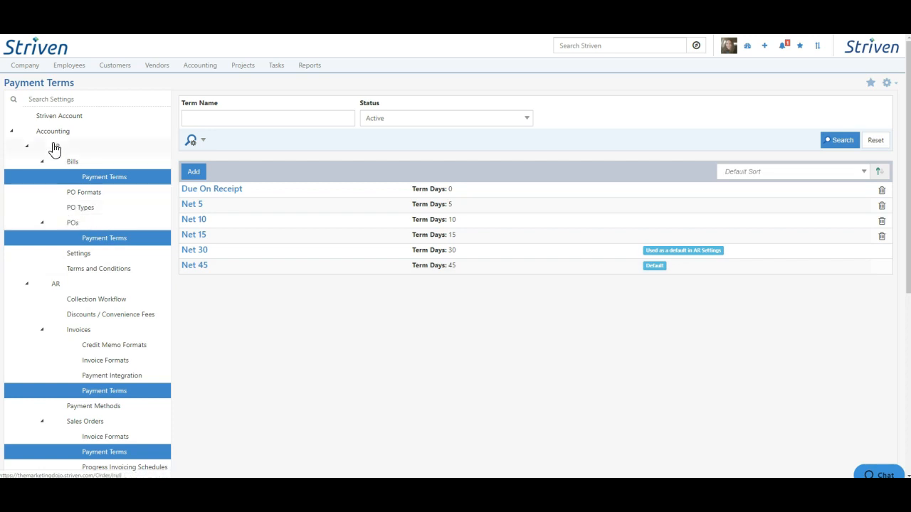
{"action": "left_click", "coordinate": [81, 208]}
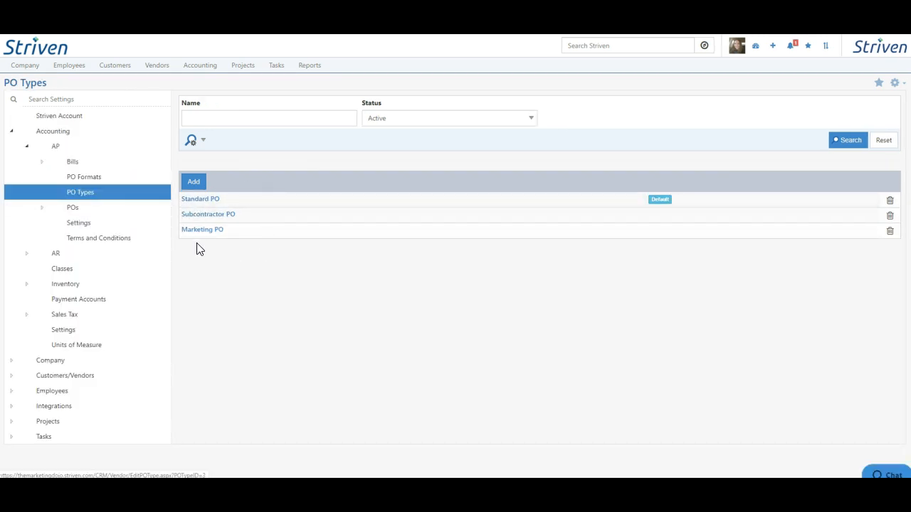
Add a PO type named Standard Purchase Order and allow it to recur.
{"action": "left_click", "coordinate": [193, 186]}
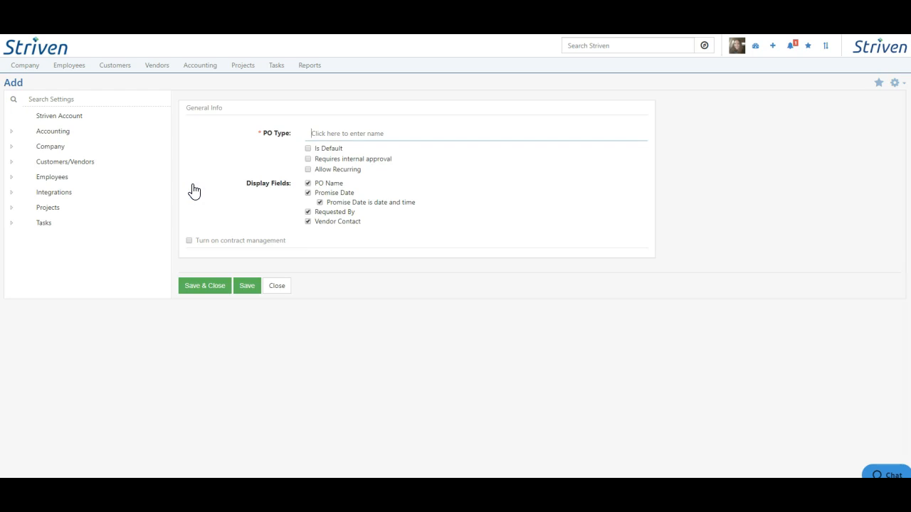
{"action": "type", "text": "Standard Purchase Order"}
{"action": "left_click", "coordinate": [338, 170]}
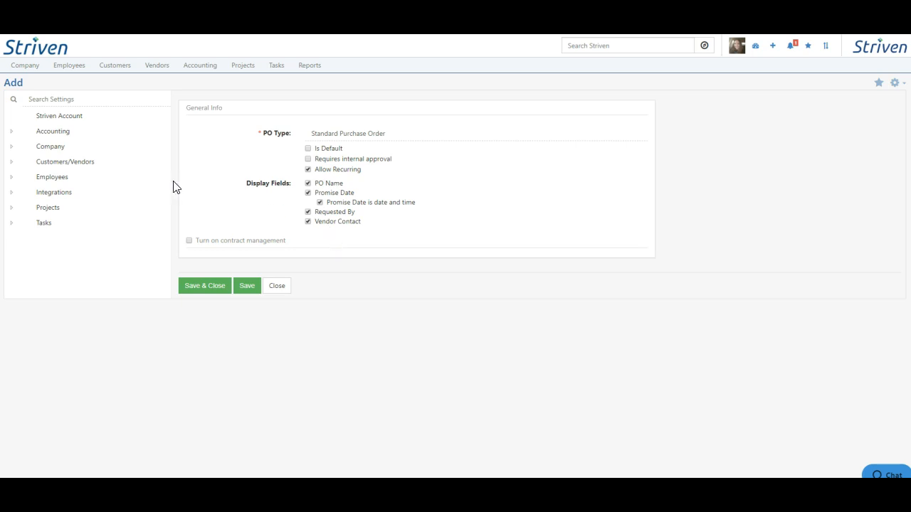
Turn on contract management with the PO T&C terms, requiring vendor tracking information and vendor acceptance.
{"action": "left_click", "coordinate": [188, 241]}
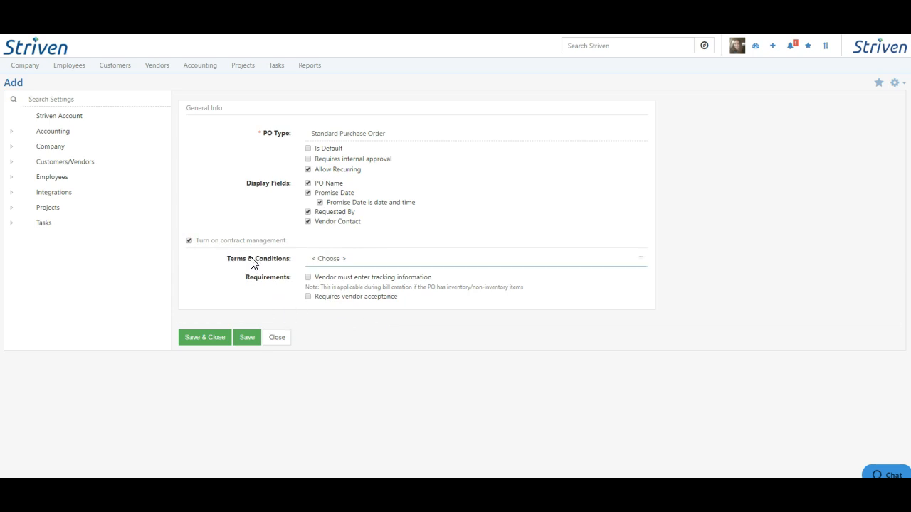
{"action": "left_click", "coordinate": [356, 259]}
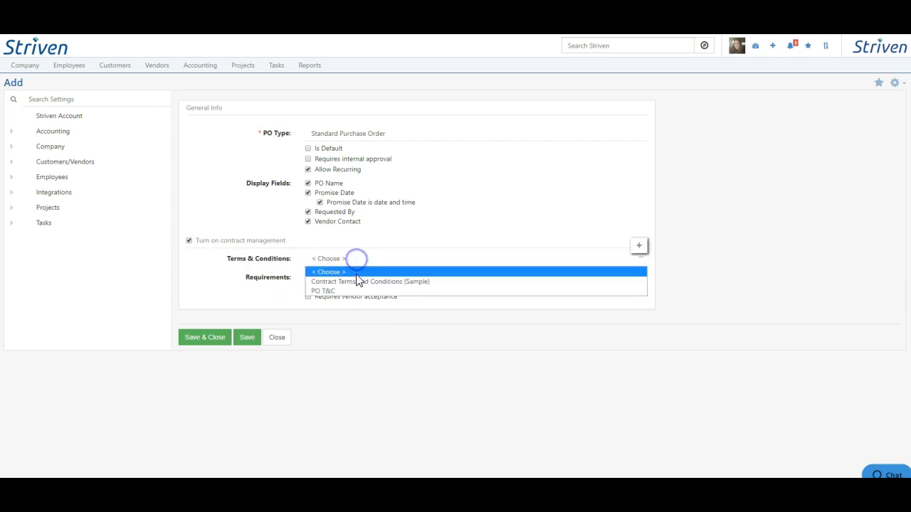
{"action": "left_click", "coordinate": [324, 291]}
{"action": "mouse_move", "coordinate": [602, 259]}
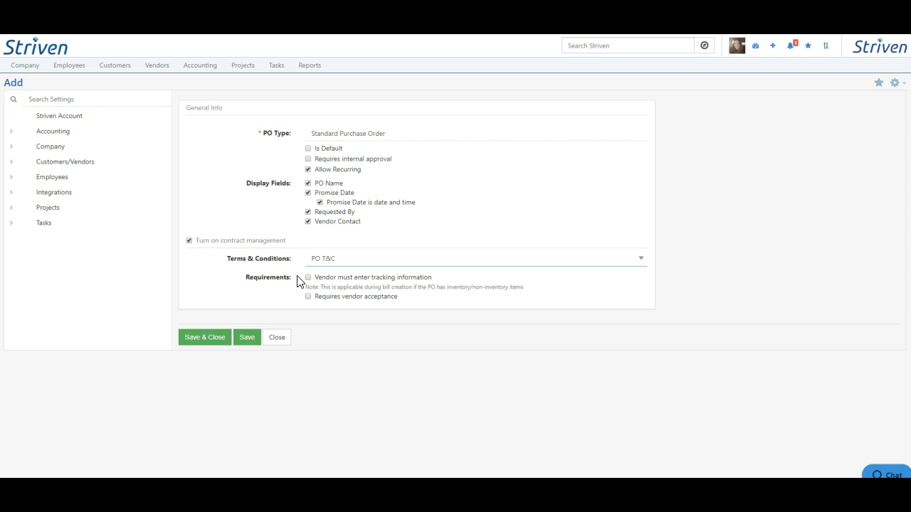
{"action": "left_click", "coordinate": [390, 277]}
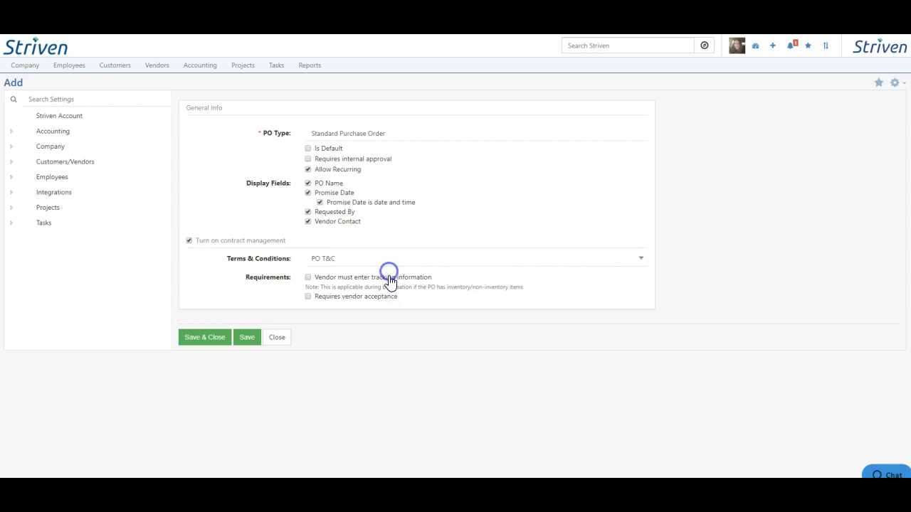
{"action": "left_click", "coordinate": [329, 303]}
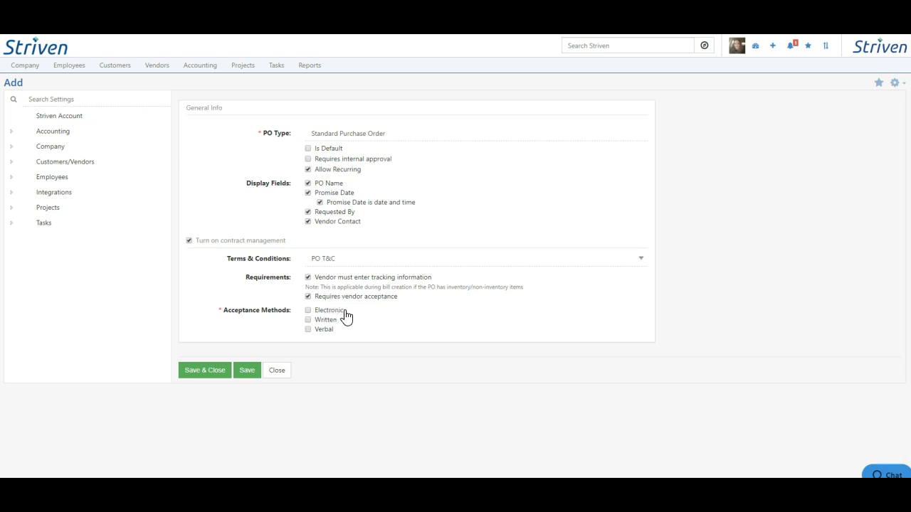
Allow Electronic, Written and Verbal acceptance, with no attachment required for Verbal, and save the PO type.
{"action": "left_click", "coordinate": [320, 311]}
{"action": "left_click", "coordinate": [324, 321]}
{"action": "left_click", "coordinate": [323, 330]}
{"action": "left_click", "coordinate": [487, 330]}
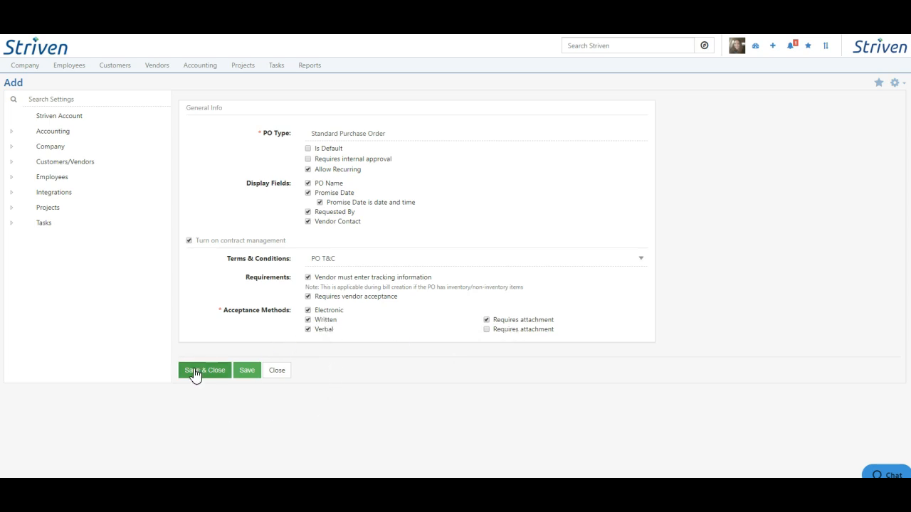
{"action": "left_click", "coordinate": [245, 378]}
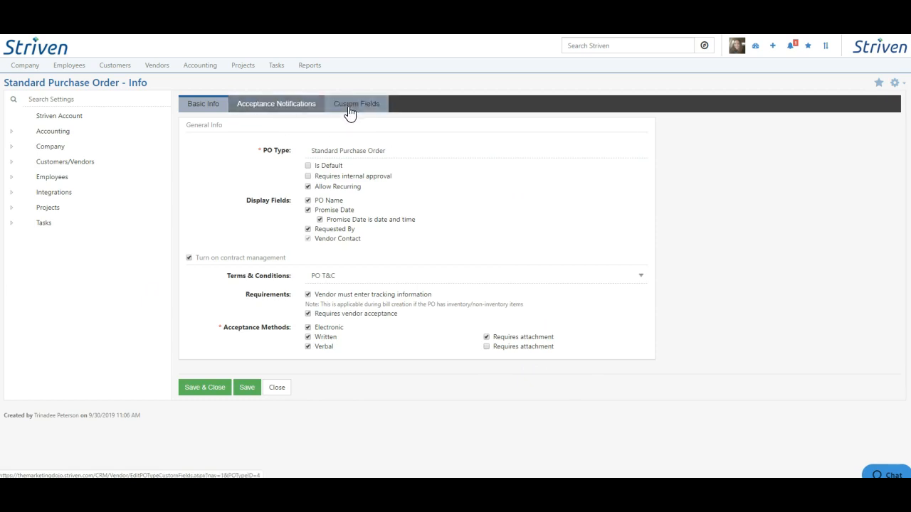
Add an acceptance notification recipient to the PO type and select the employee who receives the notifications.
{"action": "left_click", "coordinate": [268, 114]}
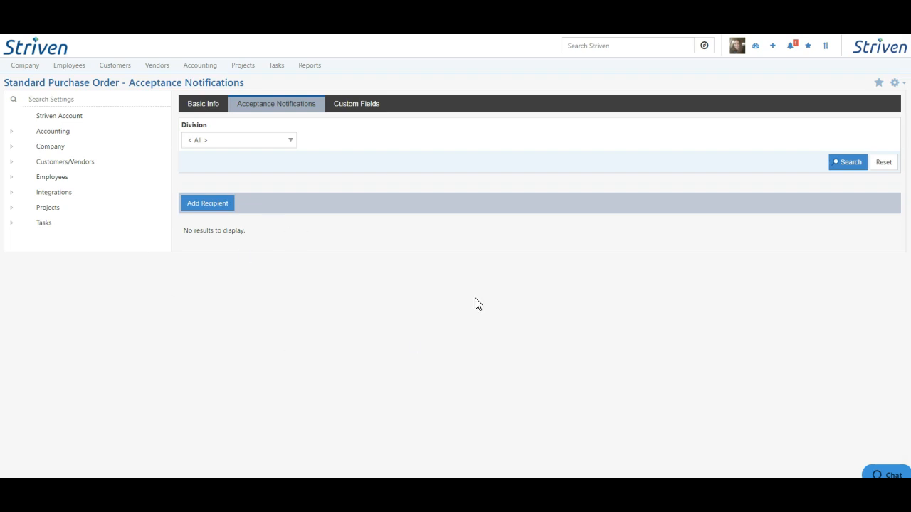
{"action": "left_click", "coordinate": [205, 209]}
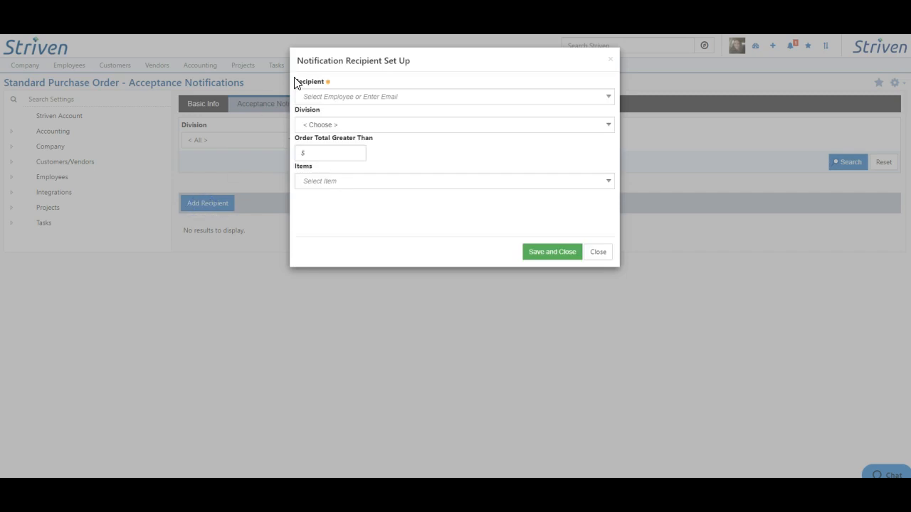
{"action": "left_click", "coordinate": [334, 94]}
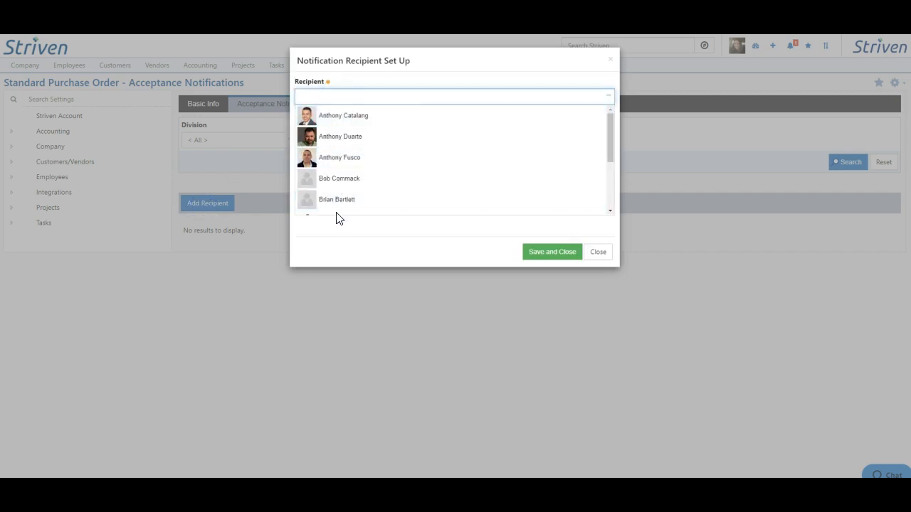
{"action": "left_click", "coordinate": [349, 81]}
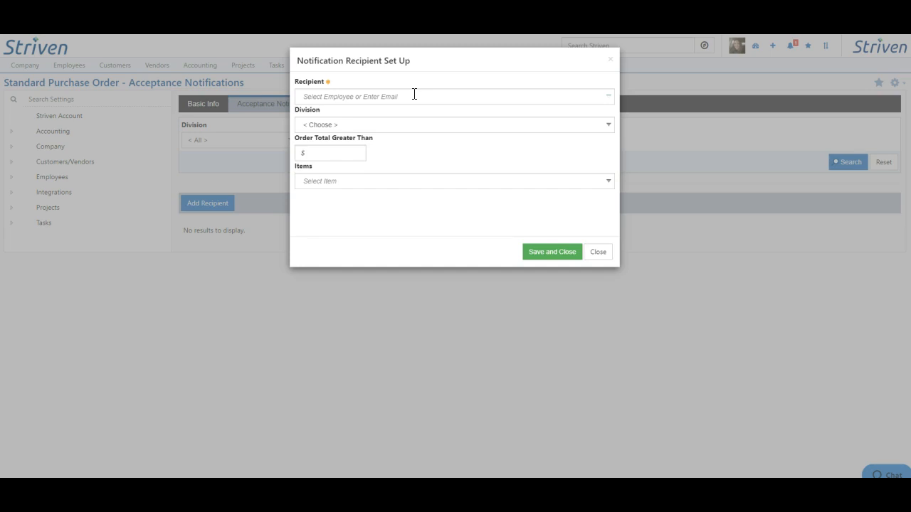
{"action": "type", "text": "trin"}
{"action": "left_click", "coordinate": [385, 114]}
{"action": "key", "text": "Tab"}
Set the recipient's Order Total Greater Than threshold to $1,000.00.
{"action": "left_click_drag", "start_coordinate": [296, 140], "coordinate": [375, 142]}
{"action": "left_click", "coordinate": [377, 142]}
{"action": "left_click", "coordinate": [351, 152]}
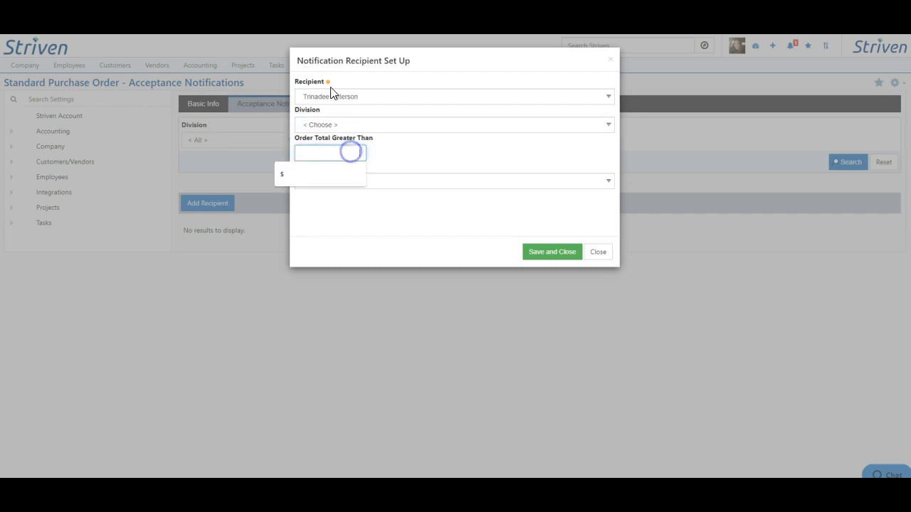
{"action": "left_click", "coordinate": [377, 156]}
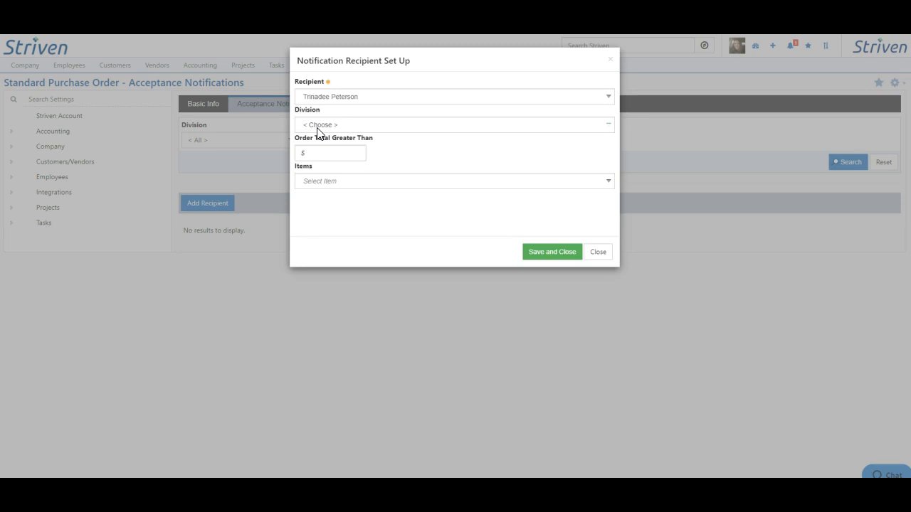
{"action": "left_click", "coordinate": [350, 153]}
{"action": "type", "text": "1000"}
{"action": "left_click", "coordinate": [421, 162]}
Add the items Billboard Vinyl (Print) and Content Creation (Labor) to the recipient's notification criteria.
{"action": "left_click", "coordinate": [323, 181]}
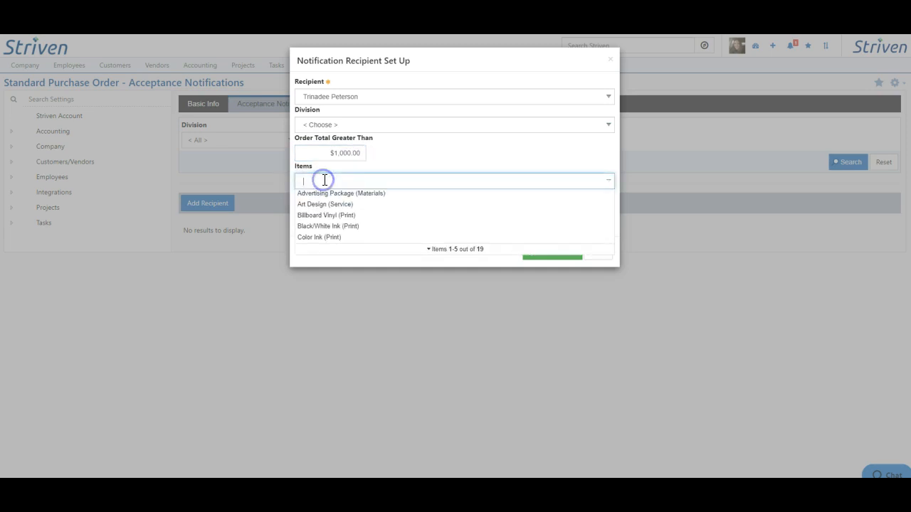
{"action": "left_click", "coordinate": [325, 217]}
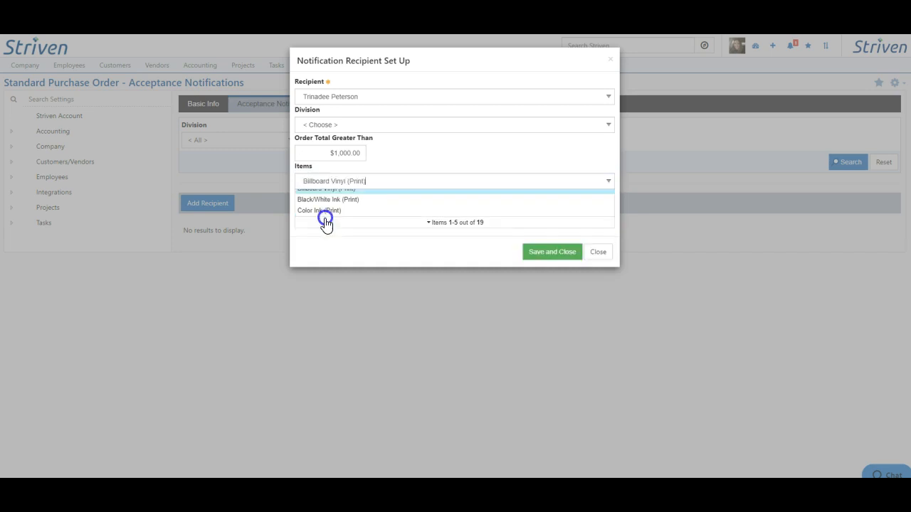
{"action": "left_click", "coordinate": [342, 177]}
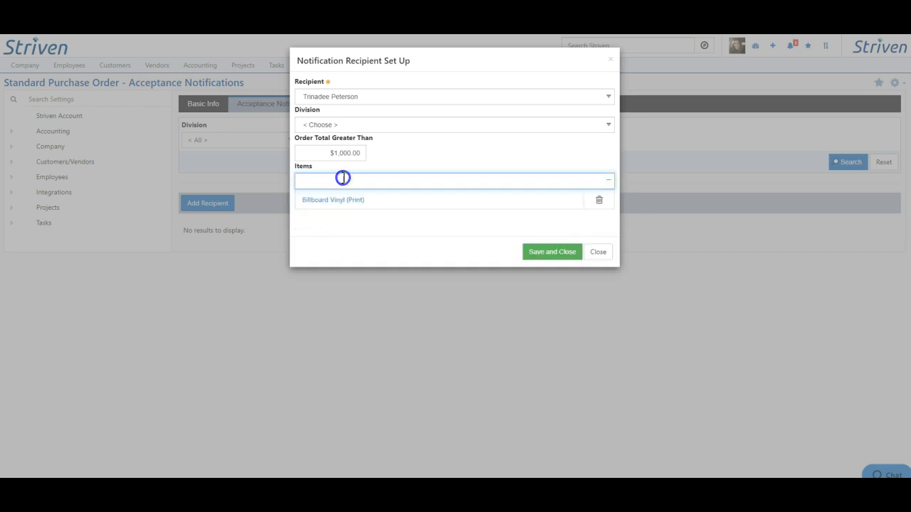
{"action": "left_click", "coordinate": [346, 242]}
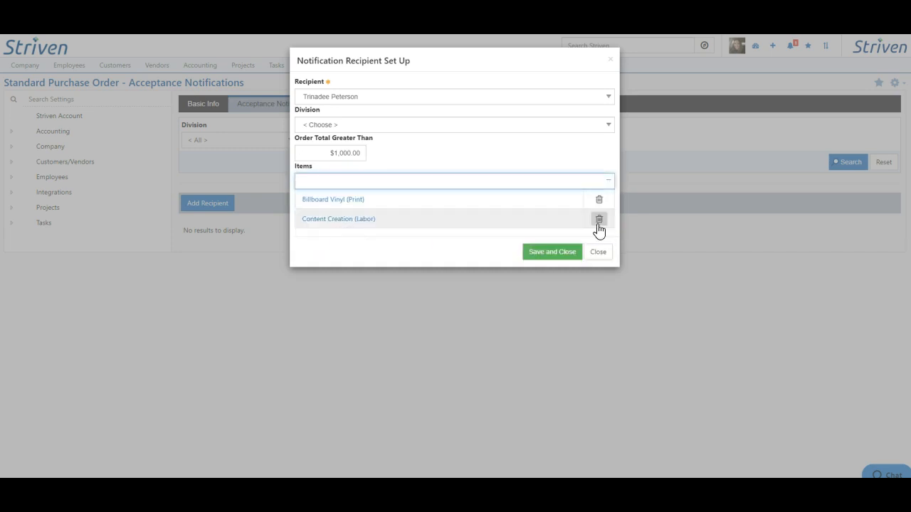
Remove Content Creation (Labor) from the recipient's notification items and save the recipient.
{"action": "left_click", "coordinate": [596, 220]}
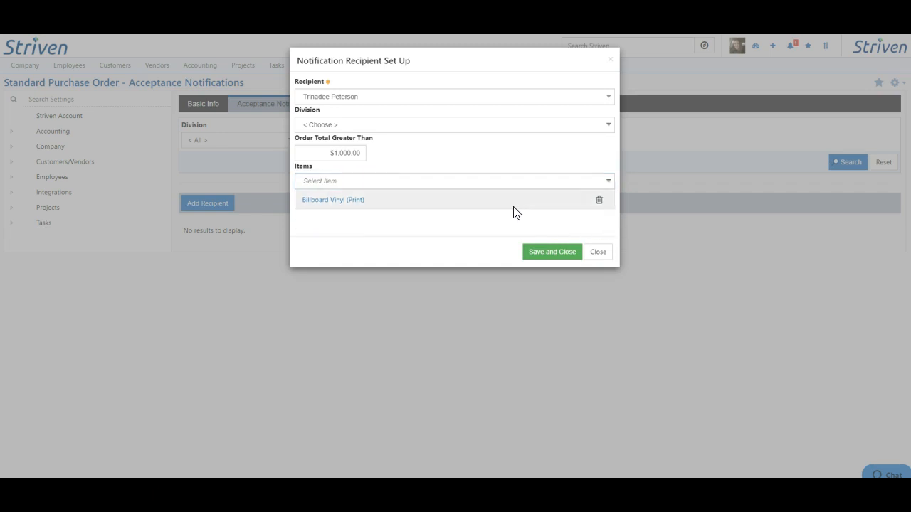
{"action": "left_click", "coordinate": [545, 253]}
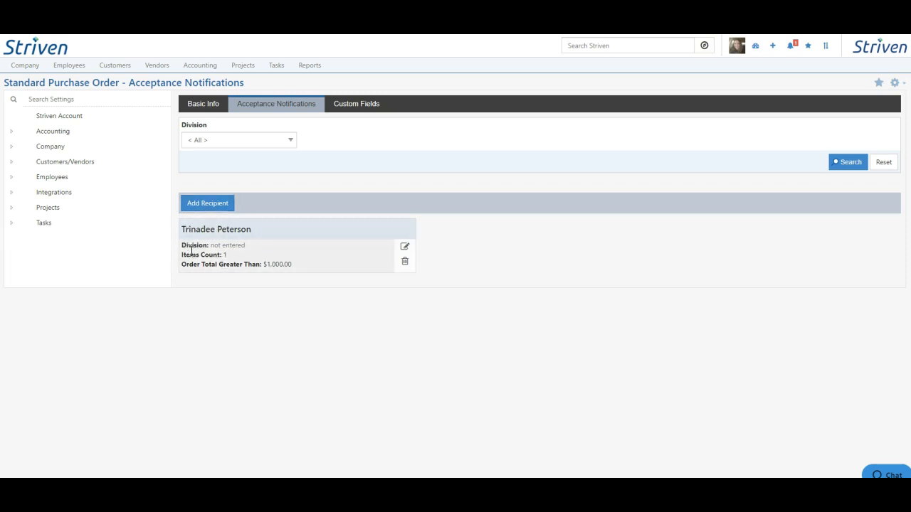
{"action": "left_click", "coordinate": [215, 204]}
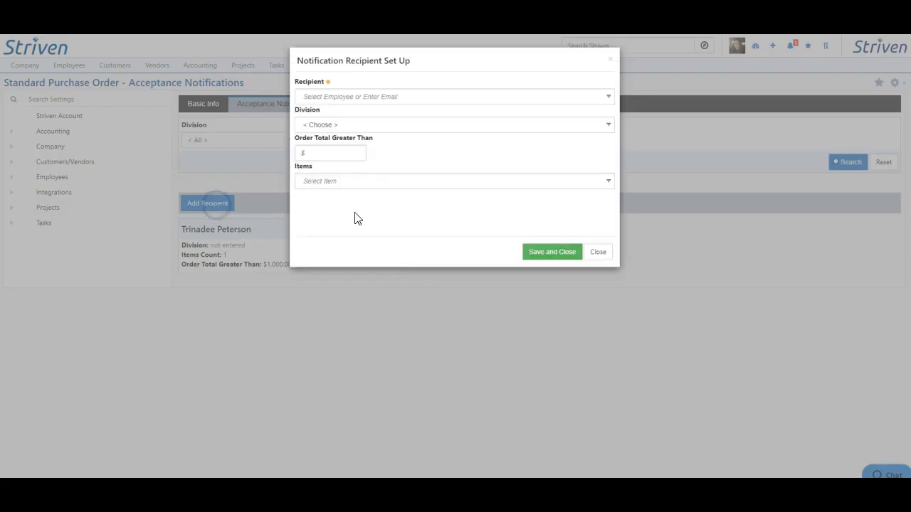
{"action": "left_click", "coordinate": [595, 254]}
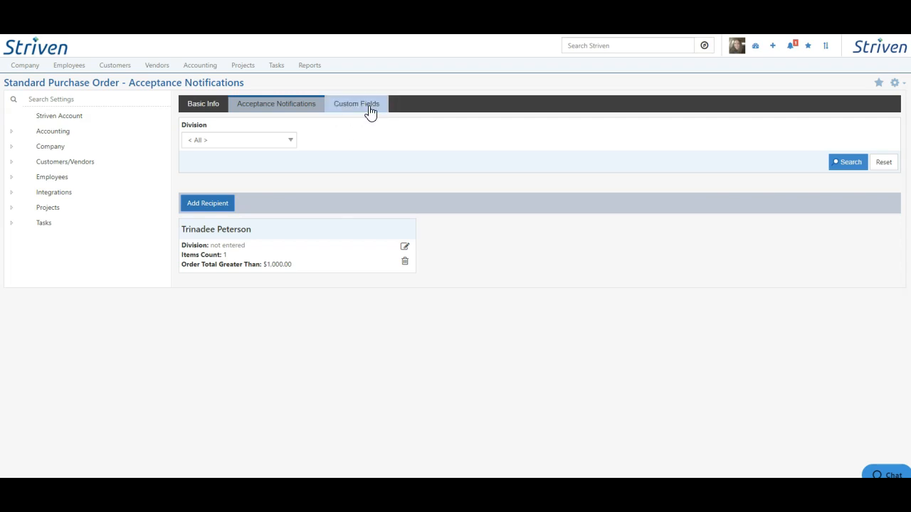
Add an Additional Info custom field "Will this item be shipped or dropped off at location?" with type Select value from Custom List Items.
{"action": "left_click", "coordinate": [350, 105]}
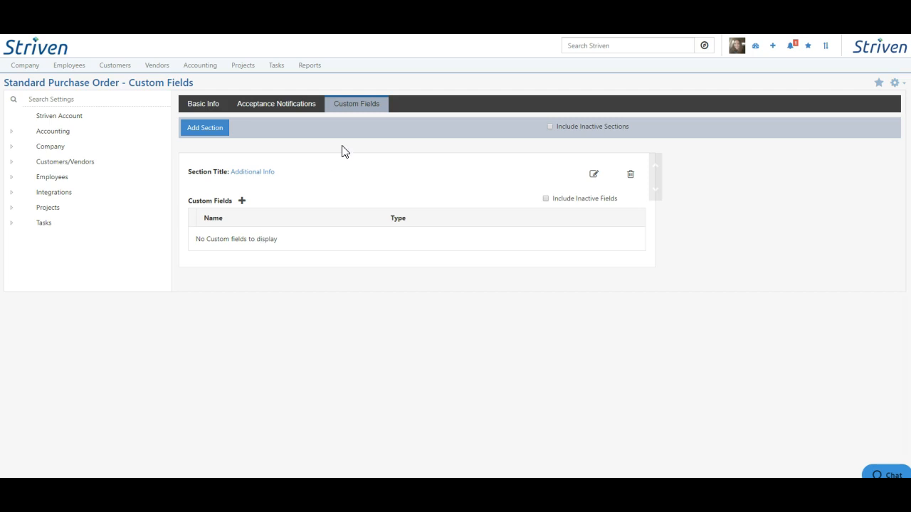
{"action": "left_click", "coordinate": [242, 202]}
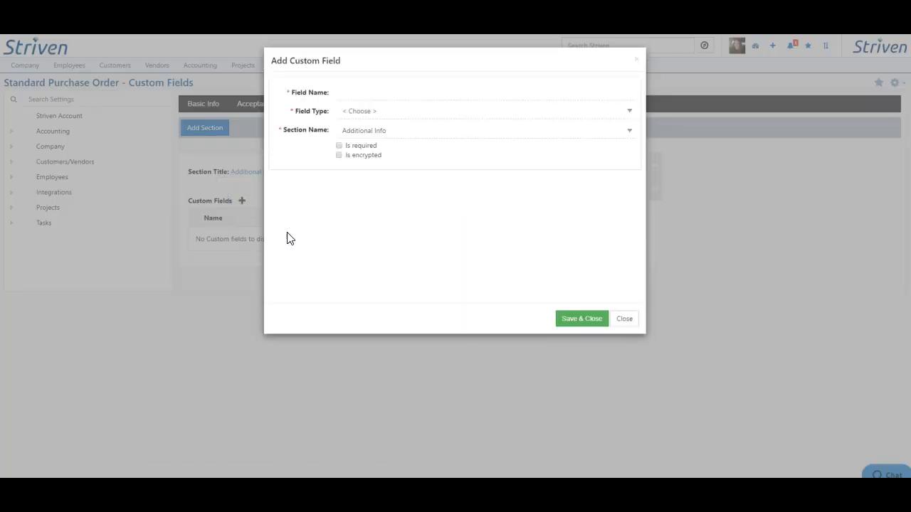
{"action": "left_click", "coordinate": [365, 93]}
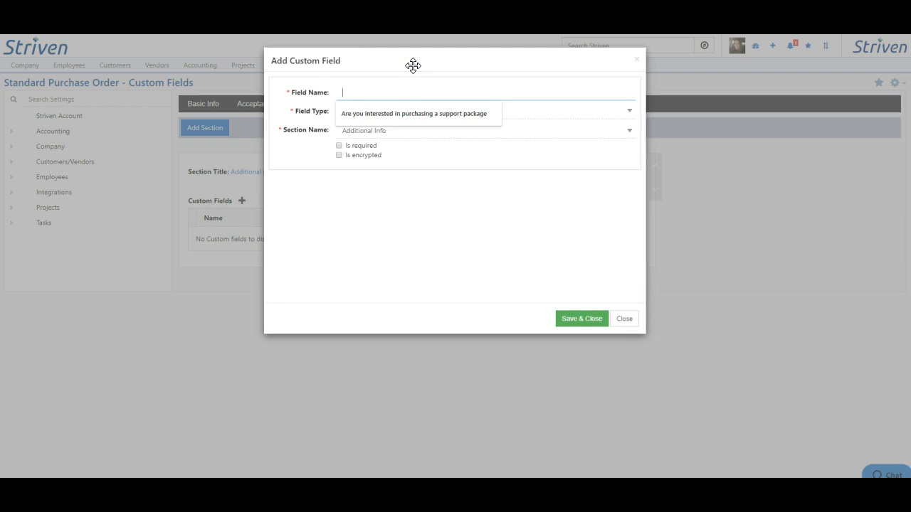
{"action": "left_click", "coordinate": [501, 292]}
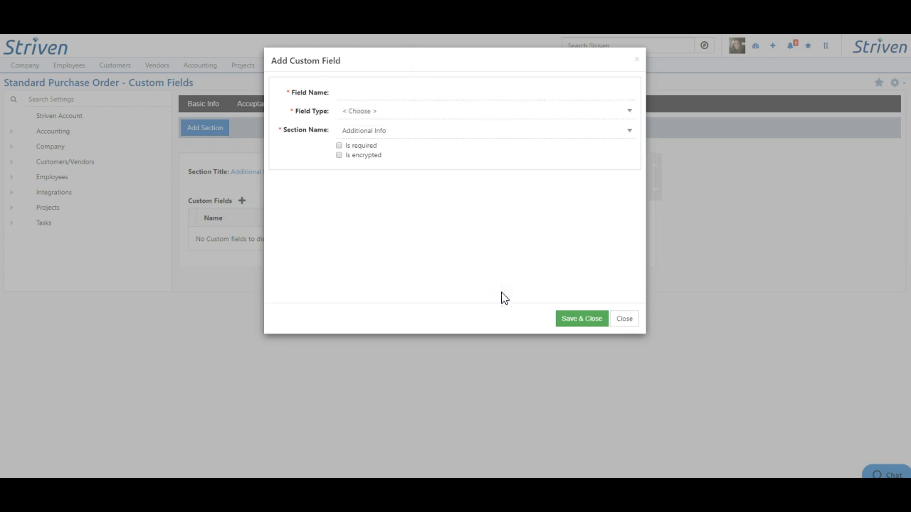
{"action": "left_click", "coordinate": [368, 90]}
{"action": "type", "text": "Will this item be shipped or dropped off at location?"}
{"action": "left_click", "coordinate": [346, 115]}
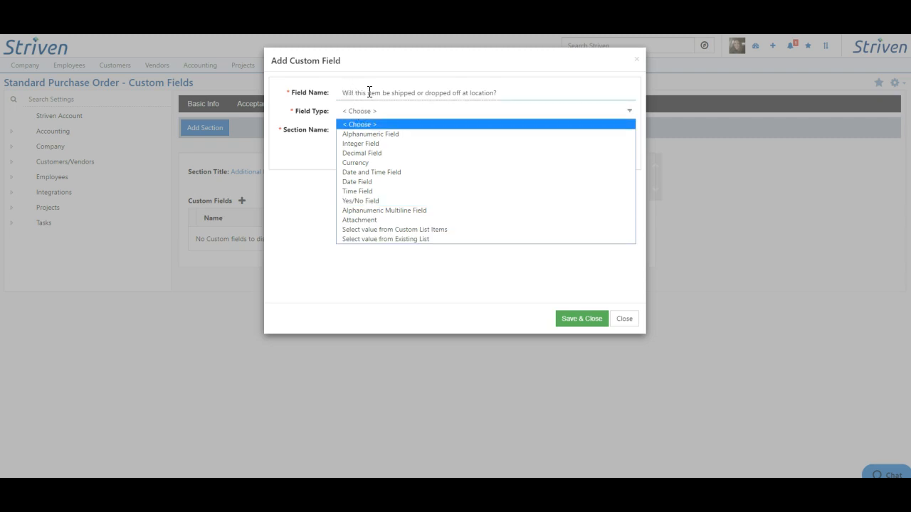
{"action": "left_click", "coordinate": [437, 236]}
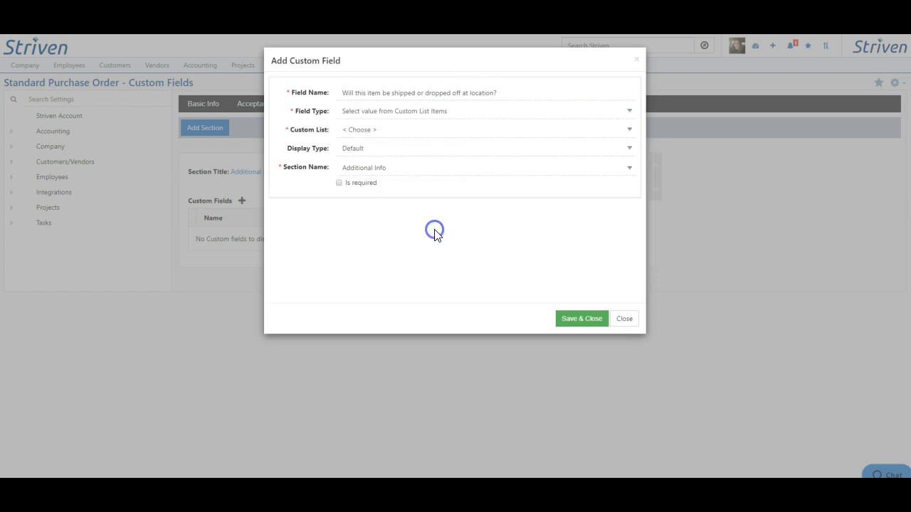
Create a custom list named "Shipped or Dropped Off?" for the field, with the items Shipped and Dropped Off.
{"action": "left_click", "coordinate": [378, 129]}
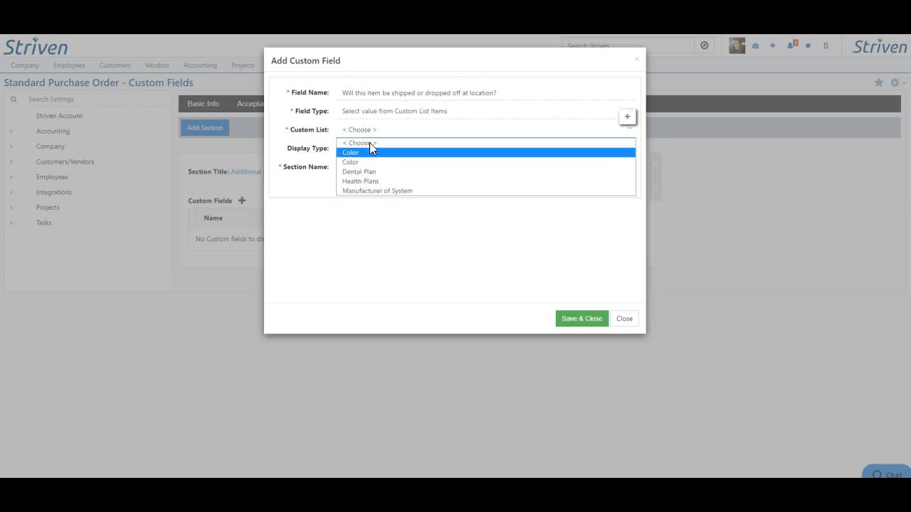
{"action": "left_click", "coordinate": [628, 118]}
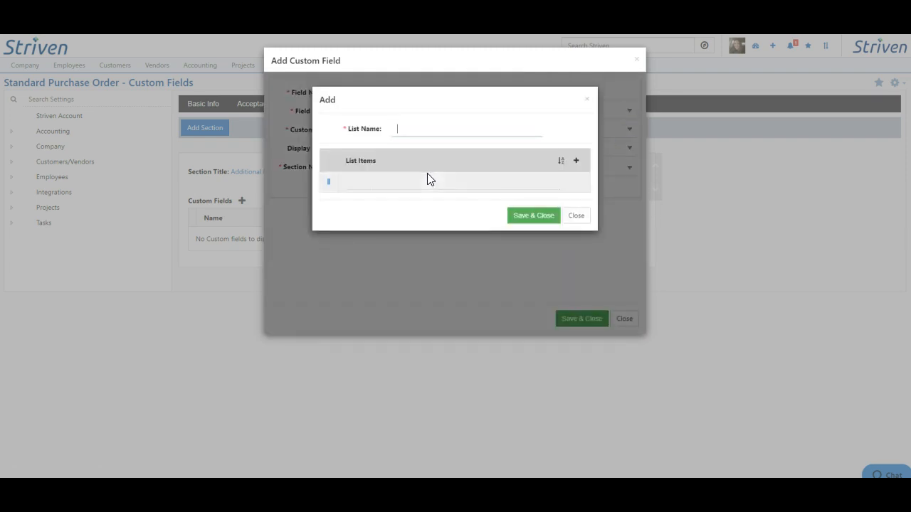
{"action": "left_click", "coordinate": [421, 130]}
{"action": "type", "text": "Shipped or Dropped Off?"}
{"action": "left_click", "coordinate": [406, 183]}
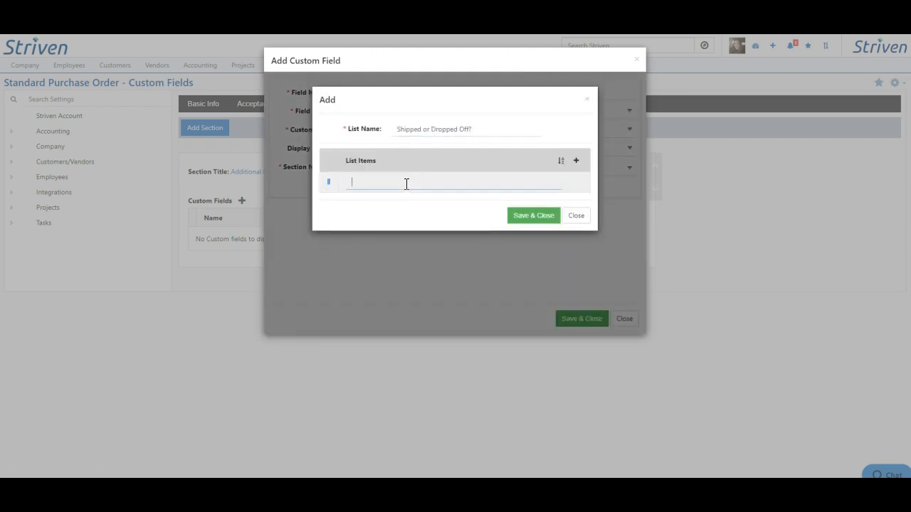
{"action": "left_click", "coordinate": [384, 183]}
{"action": "type", "text": "Shipped"}
{"action": "key", "text": "Return"}
{"action": "type", "text": "Dropped Off"}
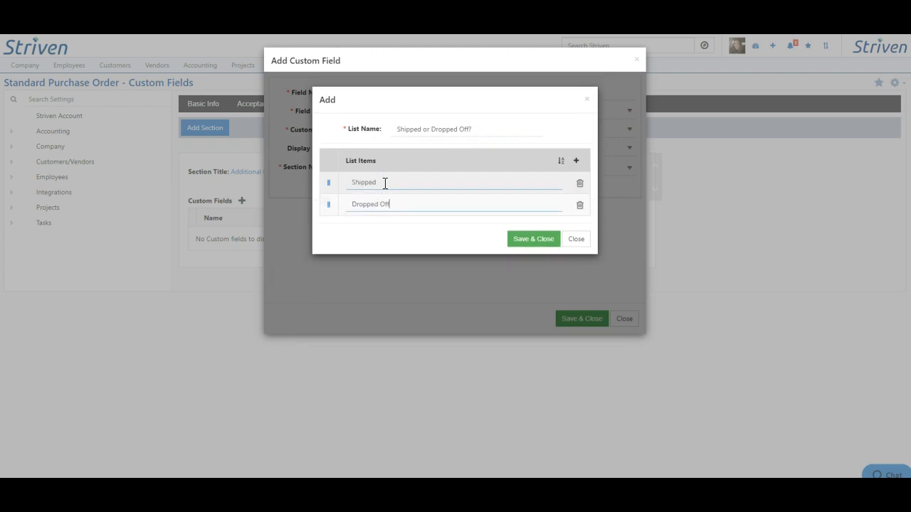
{"action": "left_click", "coordinate": [532, 240]}
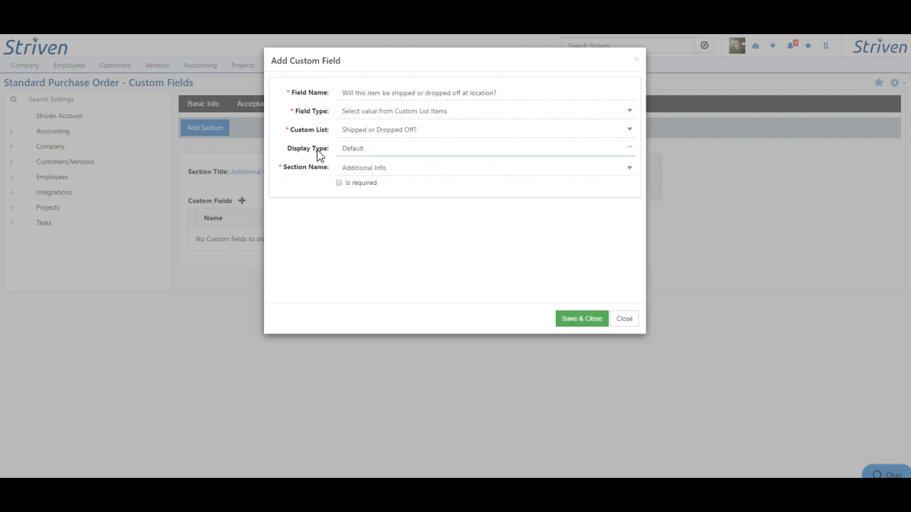
{"action": "left_click", "coordinate": [356, 148]}
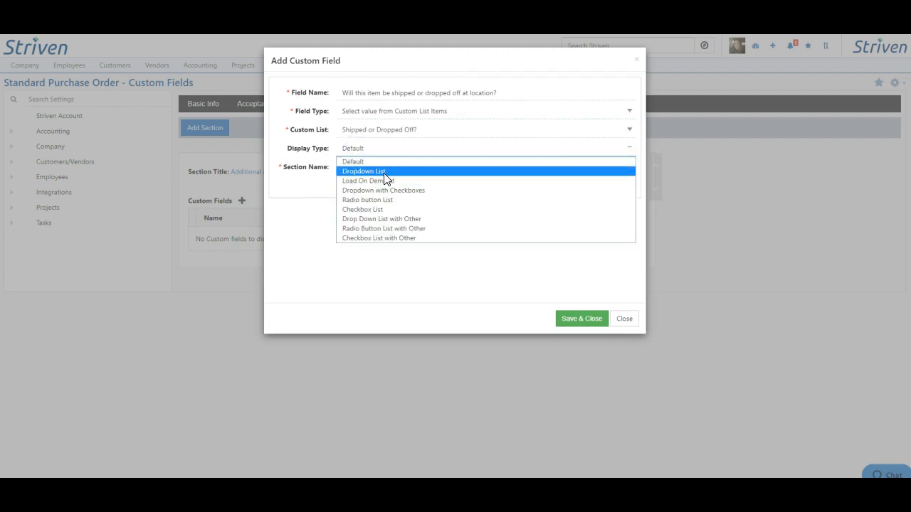
{"action": "left_click", "coordinate": [376, 265]}
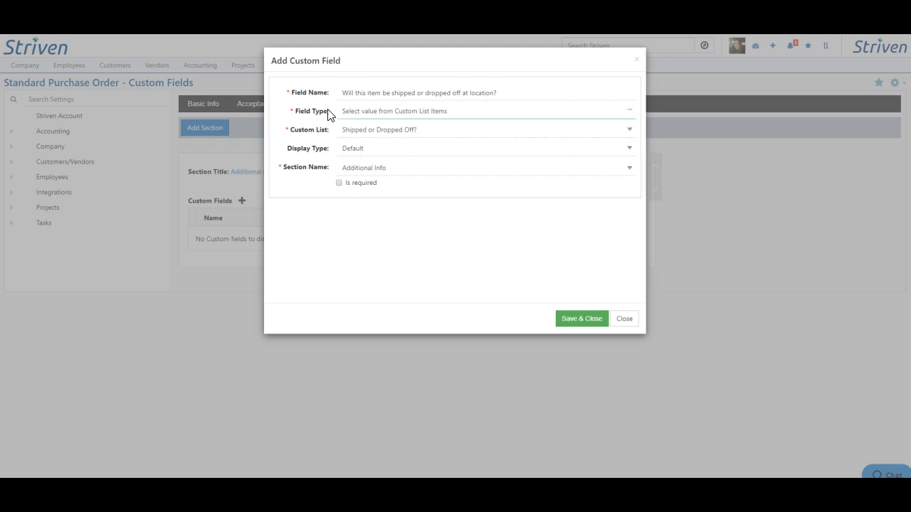
{"action": "left_click", "coordinate": [354, 111]}
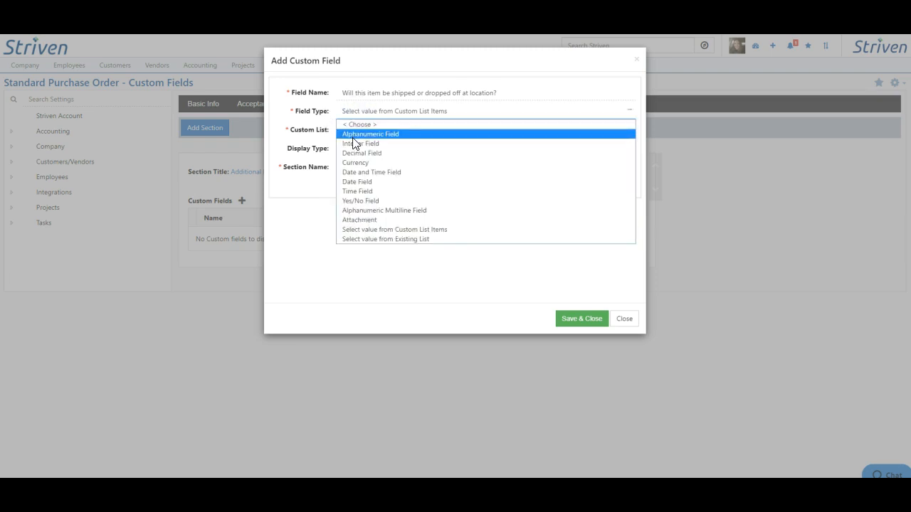
{"action": "left_click", "coordinate": [307, 169]}
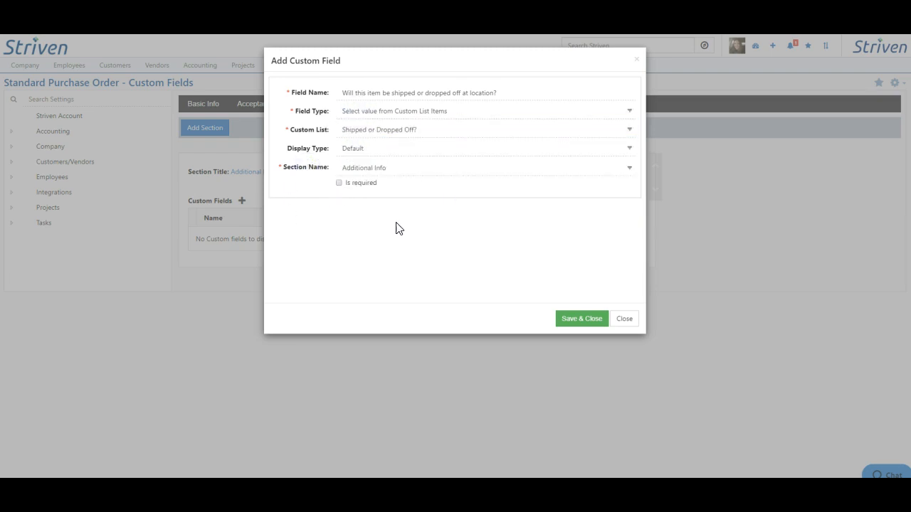
{"action": "left_click", "coordinate": [455, 257]}
Save the custom field, then save and close the Standard Purchase Order type from its basic info.
{"action": "left_click", "coordinate": [575, 316]}
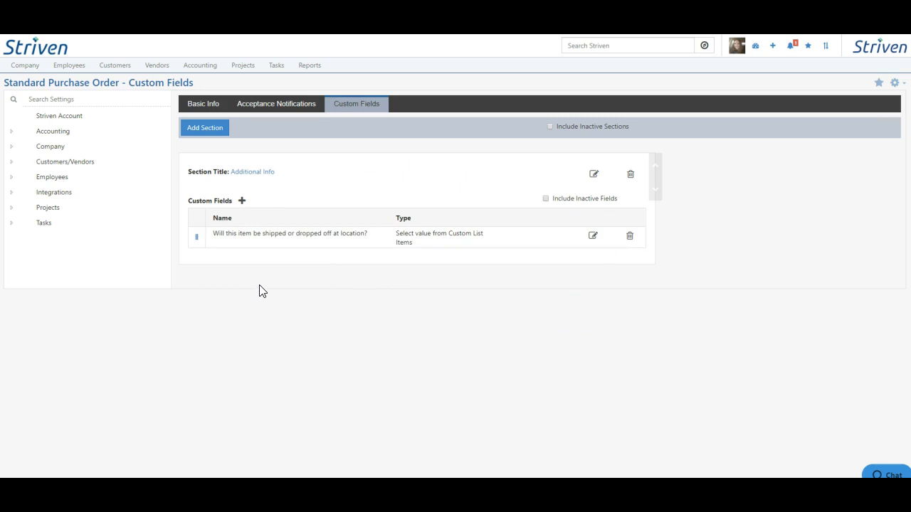
{"action": "left_click", "coordinate": [215, 107]}
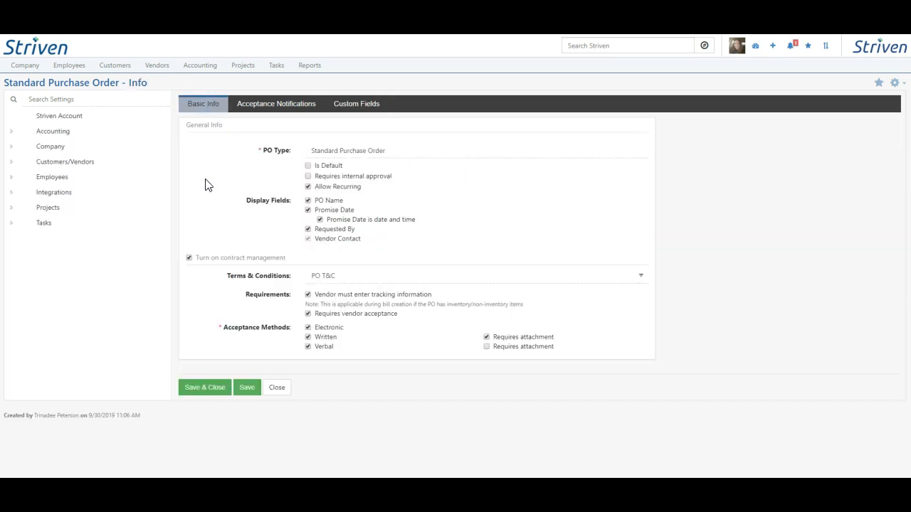
{"action": "left_click", "coordinate": [204, 386]}
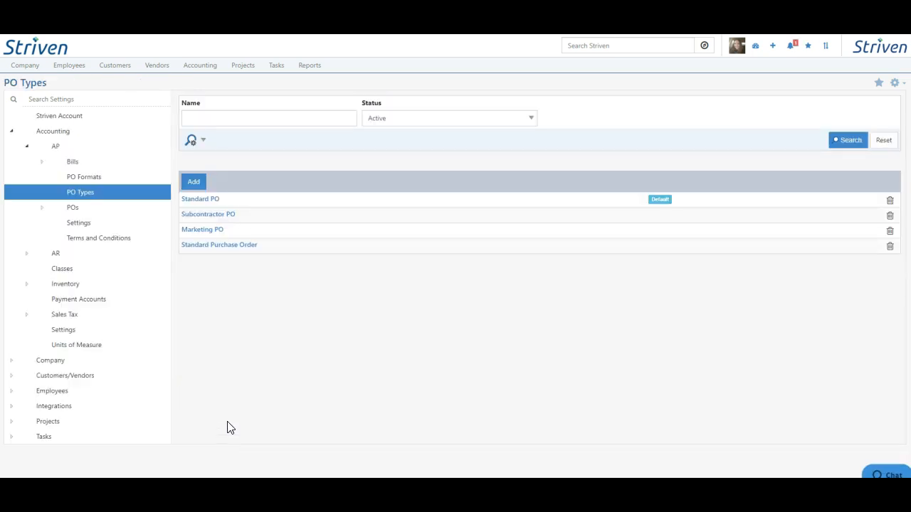